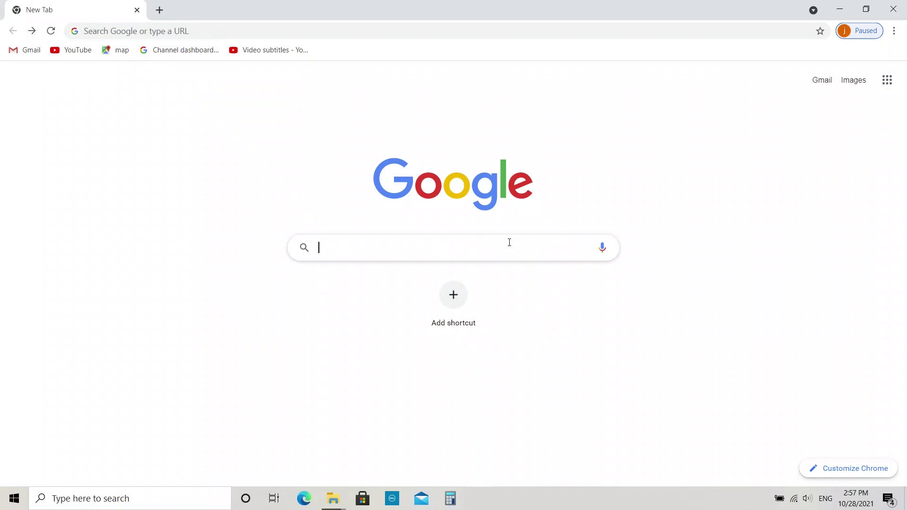
Search Google for "windows subsystem for android" and look through Microsoft's documentation page on Windows Subsystem for Android
{"action": "type", "text": "window"}
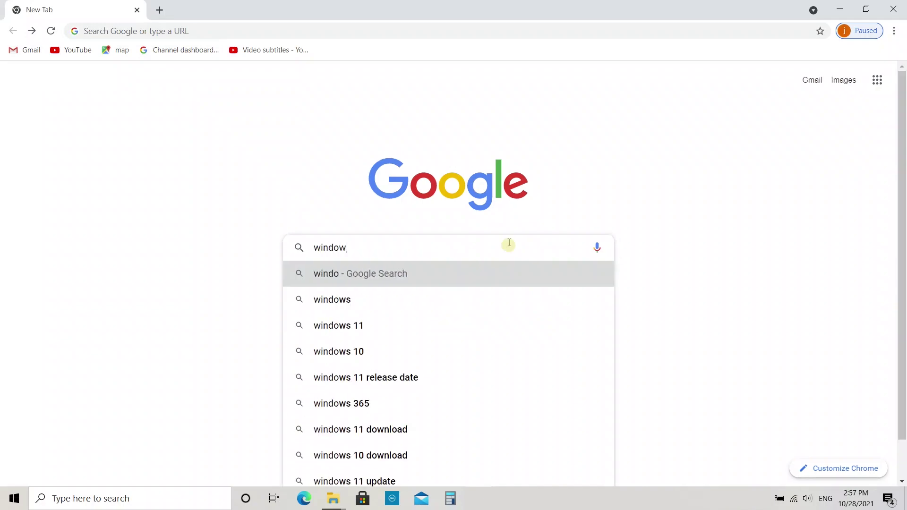
{"action": "type", "text": "s subsys"}
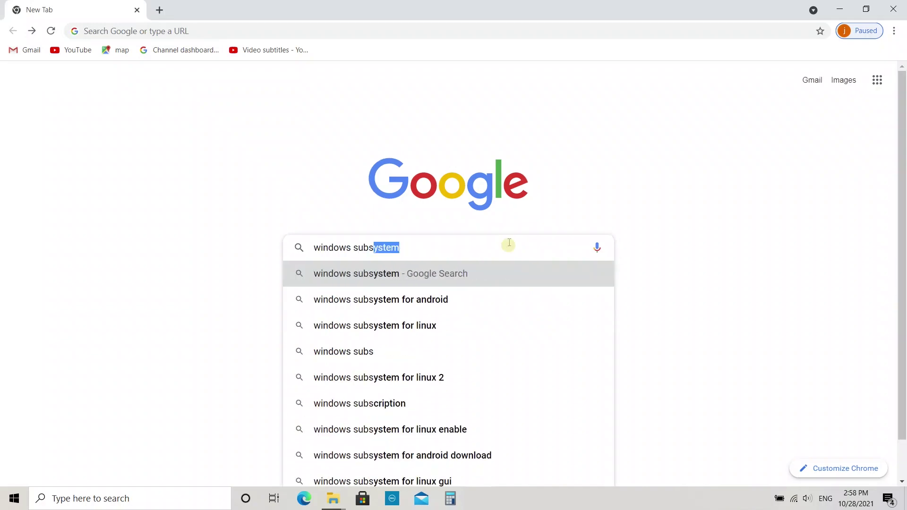
{"action": "left_click", "coordinate": [517, 303]}
{"action": "scroll", "coordinate": [522, 168], "scroll_direction": "down", "scroll_amount": 5}
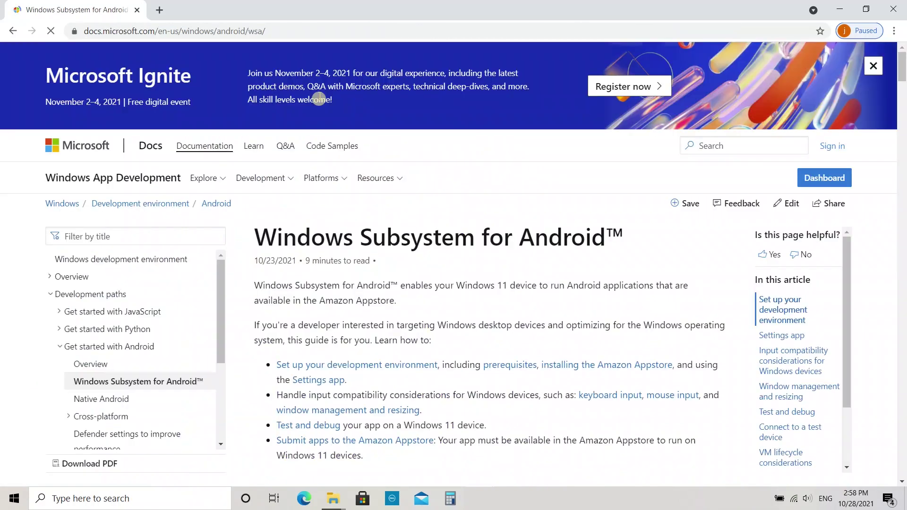
{"action": "scroll", "coordinate": [659, 215], "scroll_direction": "down", "scroll_amount": 2}
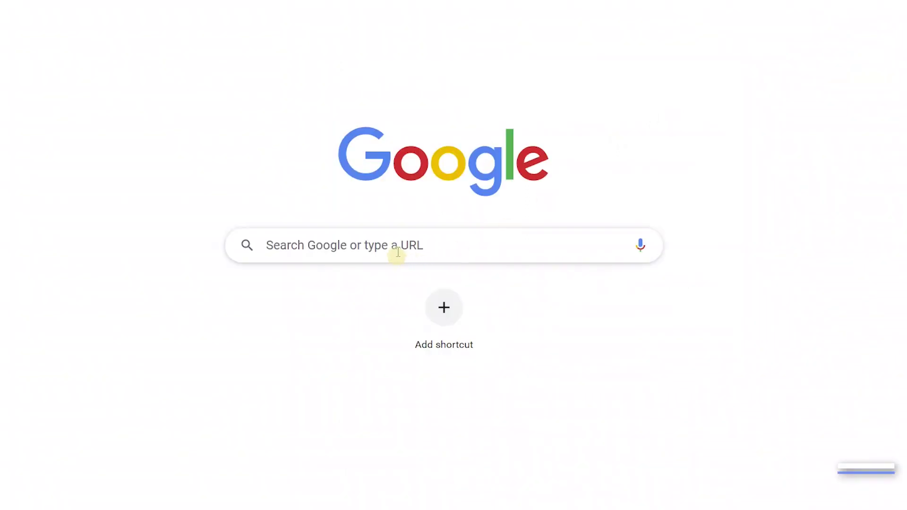
{"action": "left_click", "coordinate": [397, 254]}
{"action": "right_click", "coordinate": [398, 254]}
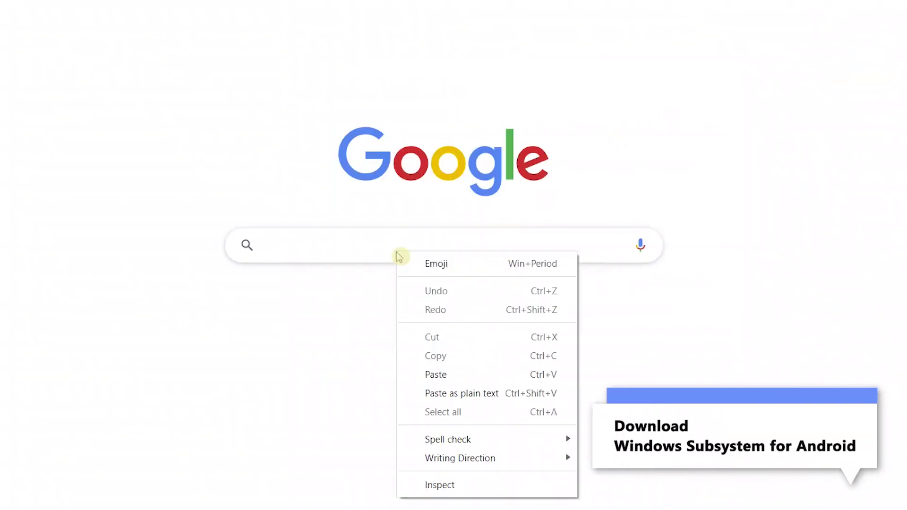
{"action": "left_click", "coordinate": [455, 374]}
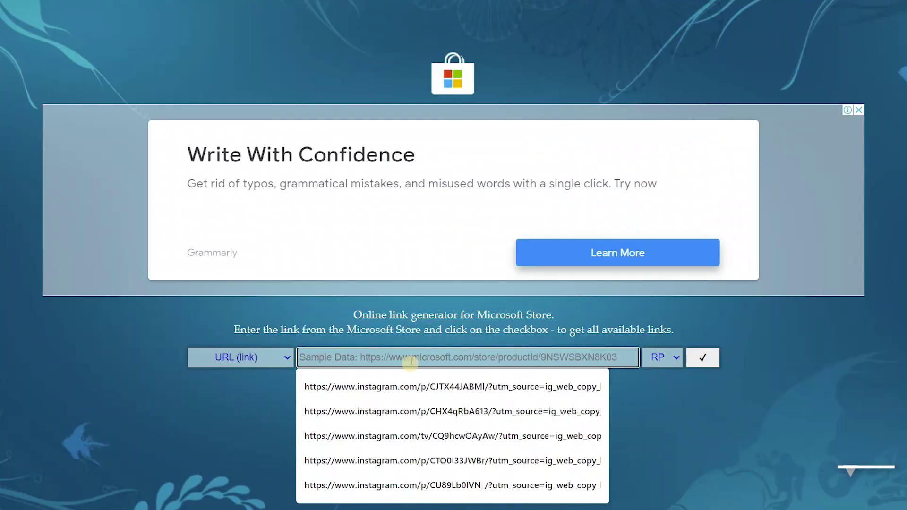
{"action": "right_click", "coordinate": [412, 362]}
{"action": "left_click", "coordinate": [443, 253]}
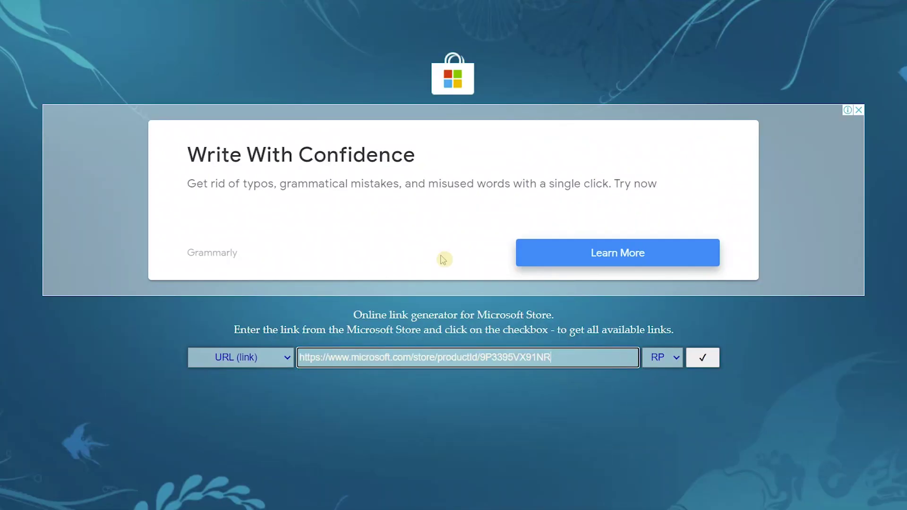
{"action": "left_click", "coordinate": [660, 387]}
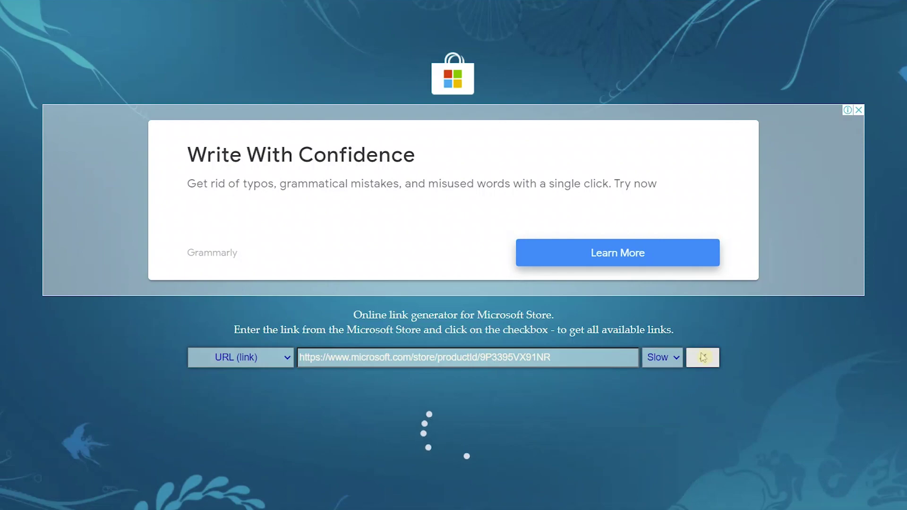
Download the WindowsSubsystemForAndroid_1.7.32815.0 msixbundle from the end of the generated file list
{"action": "scroll", "coordinate": [839, 362], "scroll_direction": "down", "scroll_amount": 13}
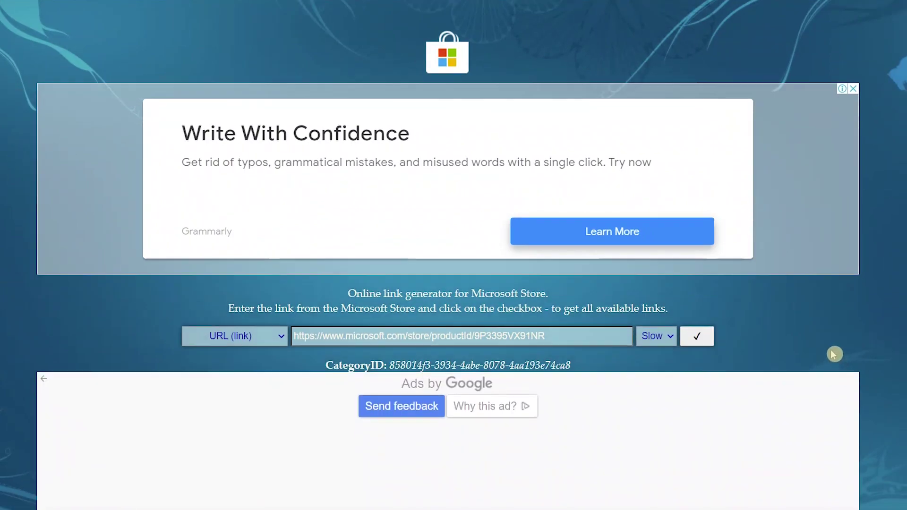
{"action": "scroll", "coordinate": [829, 340], "scroll_direction": "down", "scroll_amount": 3}
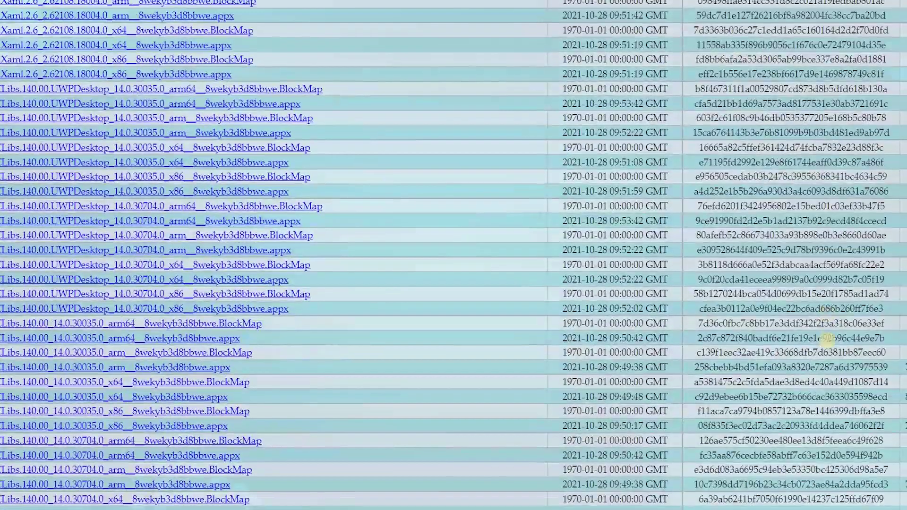
{"action": "scroll", "coordinate": [827, 339], "scroll_direction": "down", "scroll_amount": 3}
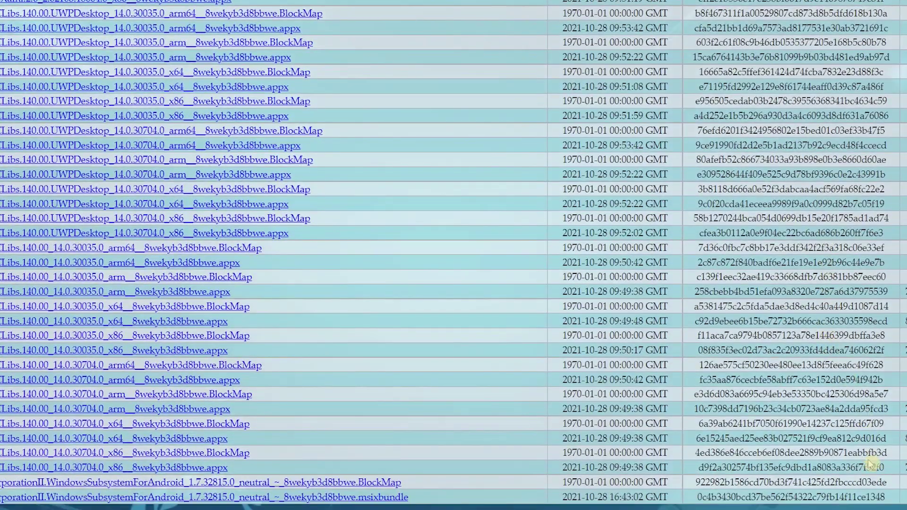
{"action": "left_click", "coordinate": [399, 498]}
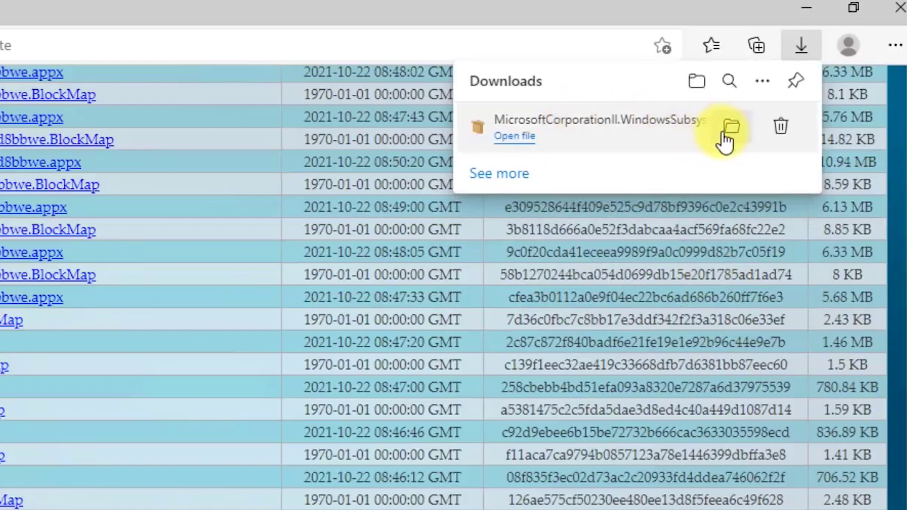
Show the downloaded Windows Subsystem for Android package in its folder and copy the file's path
{"action": "left_click", "coordinate": [727, 128]}
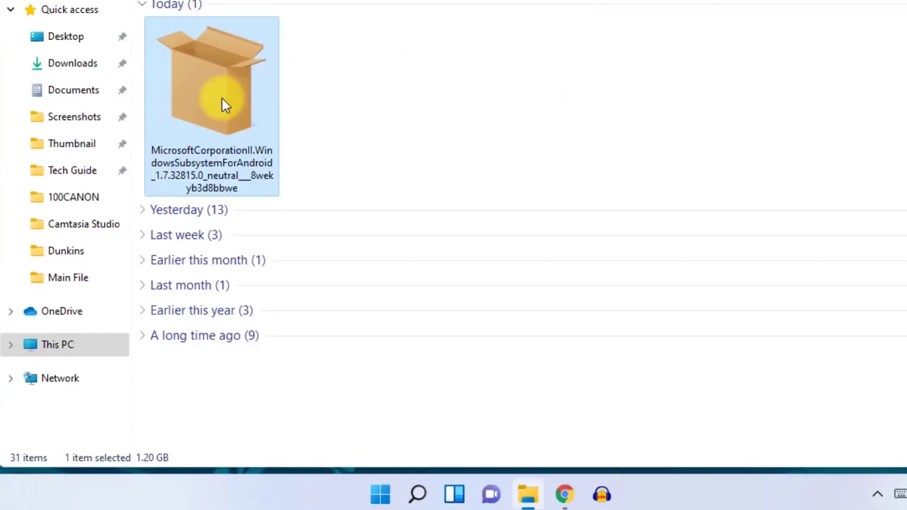
{"action": "right_click", "coordinate": [221, 97]}
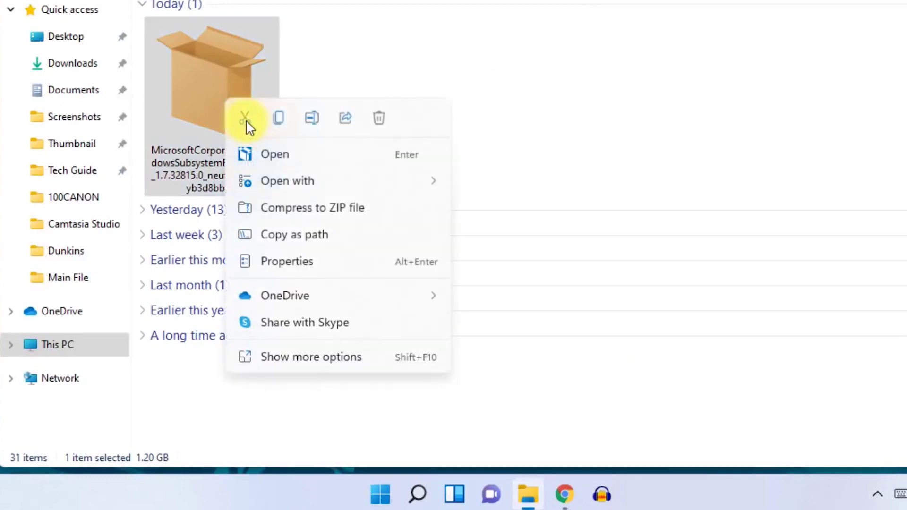
{"action": "left_click", "coordinate": [306, 231]}
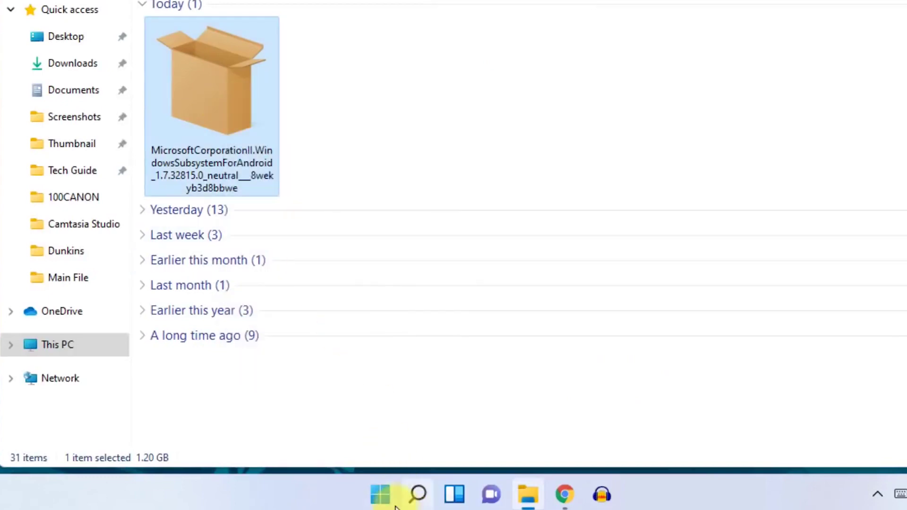
Open Windows Terminal as administrator and install the package by running Add-AppxPackage -Path with the copied file path
{"action": "right_click", "coordinate": [380, 495]}
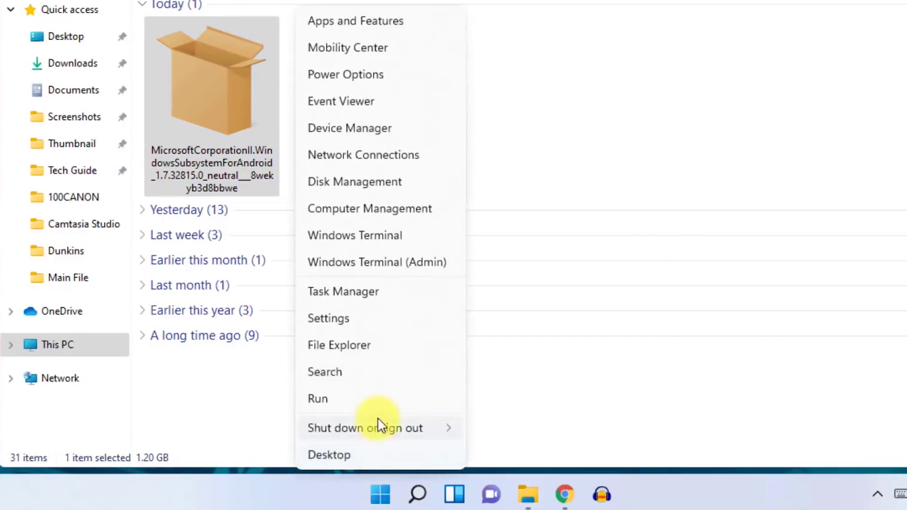
{"action": "left_click", "coordinate": [396, 267]}
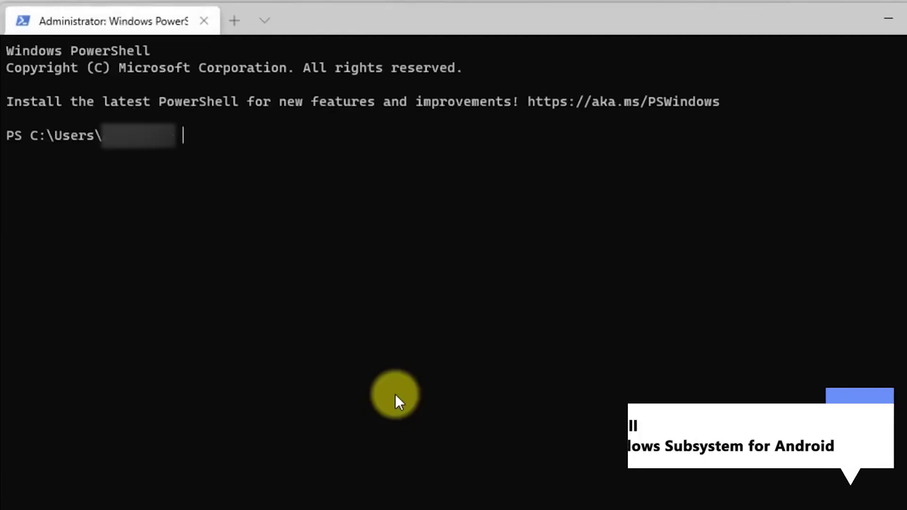
{"action": "type", "text": "Add-Ap"}
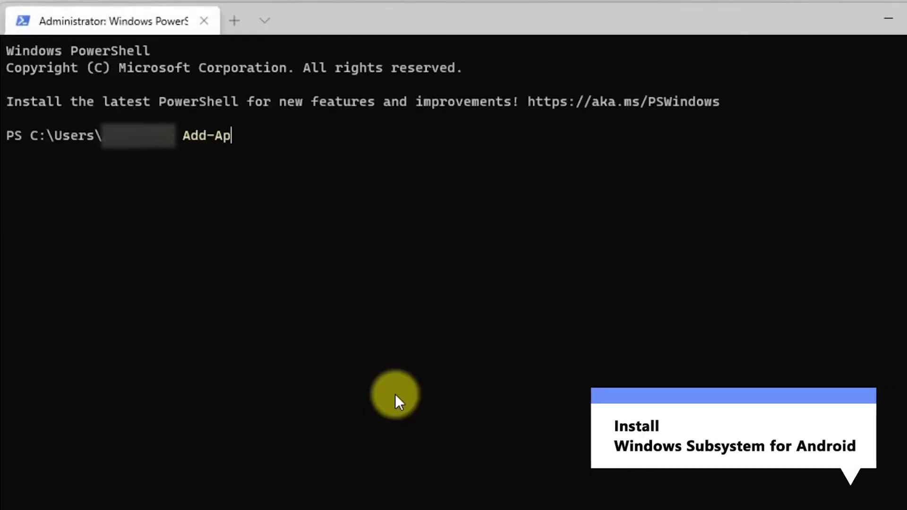
{"action": "type", "text": "pxPackage -Path"}
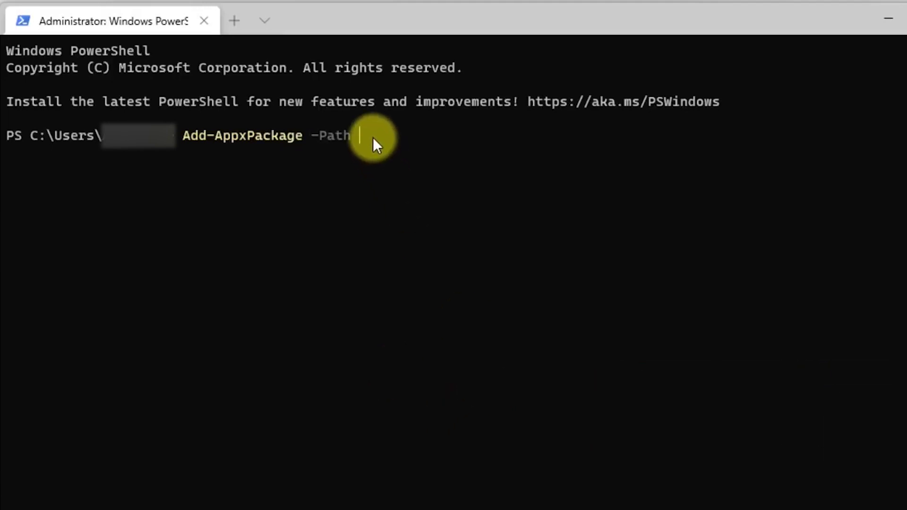
{"action": "key", "text": "ctrl+v"}
{"action": "key", "text": "Return"}
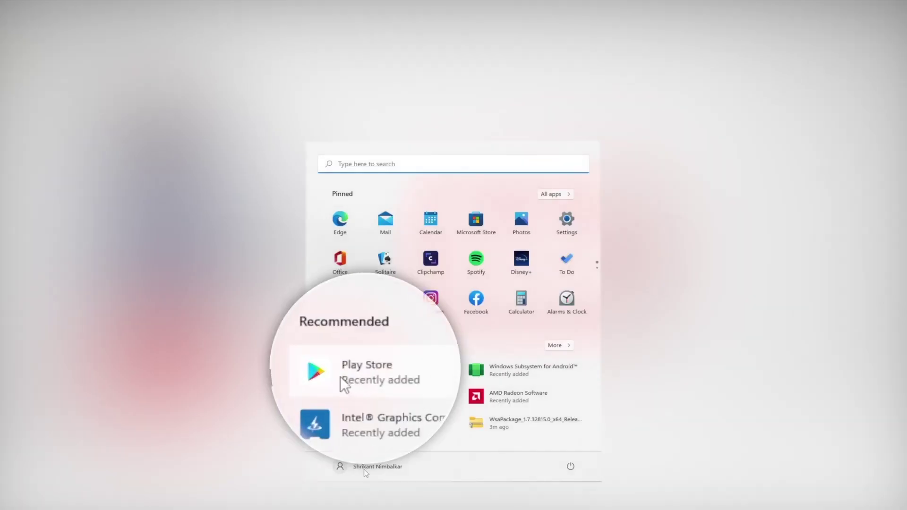
Launch the Play Store, and accept CapCut's terms of service to start a new project
{"action": "left_click", "coordinate": [349, 369]}
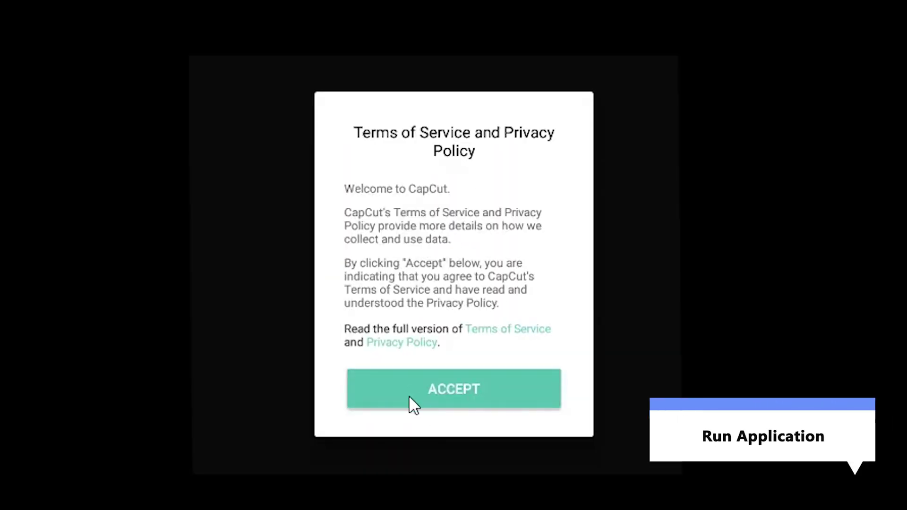
{"action": "left_click", "coordinate": [411, 398]}
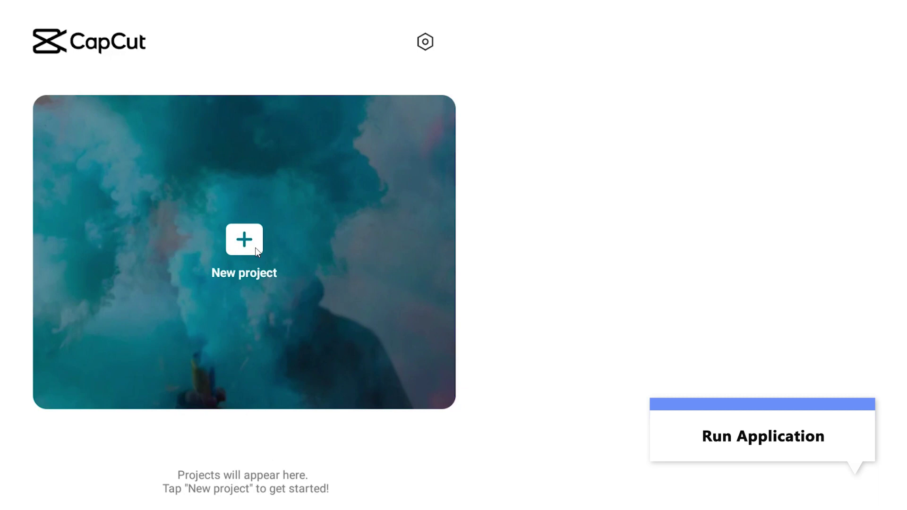
{"action": "left_click", "coordinate": [255, 248]}
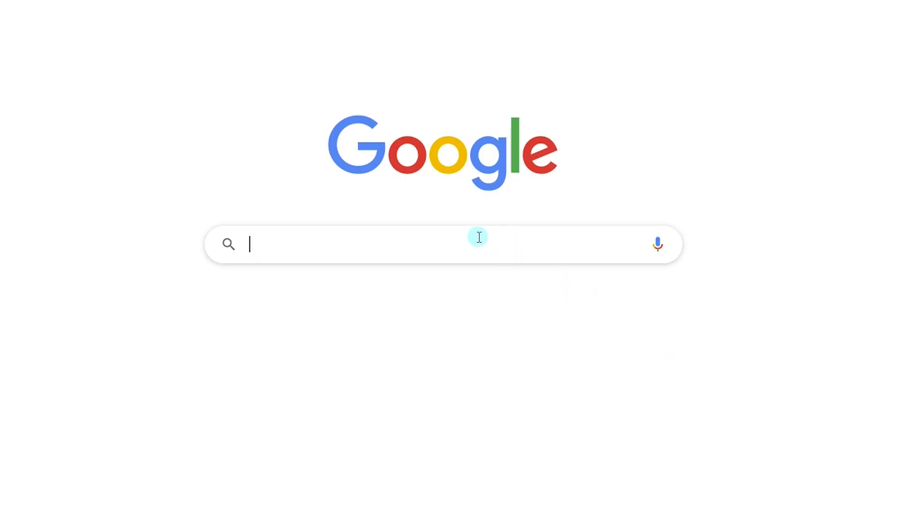
Search Google for "FilmForth" and open the official ioforth.com result
{"action": "type", "text": "Film"}
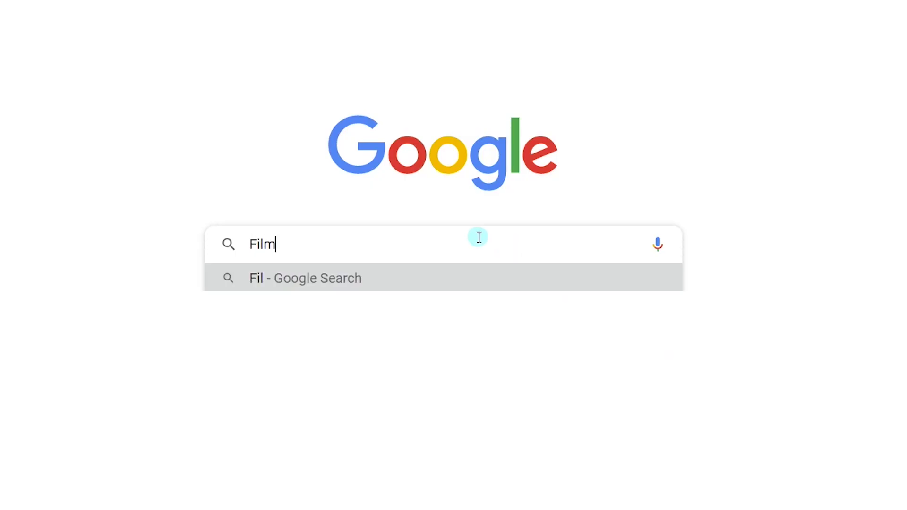
{"action": "type", "text": "Forth"}
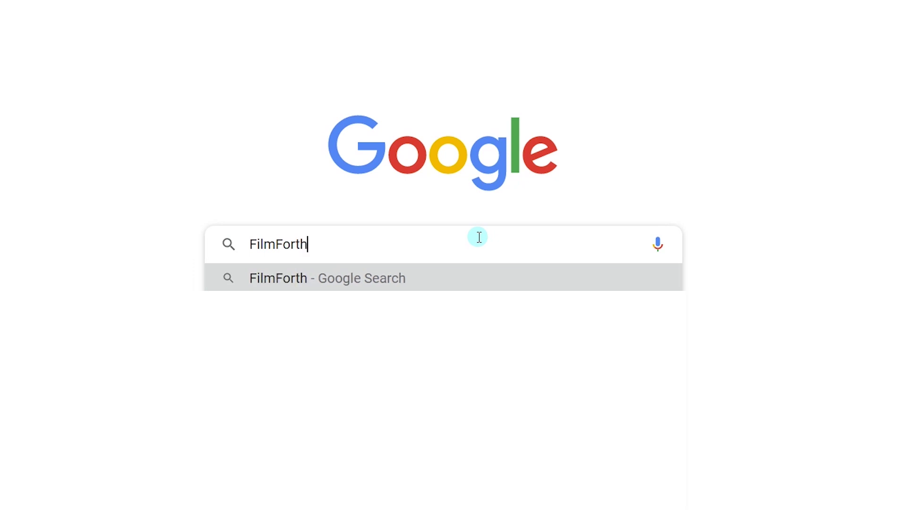
{"action": "left_click", "coordinate": [435, 278]}
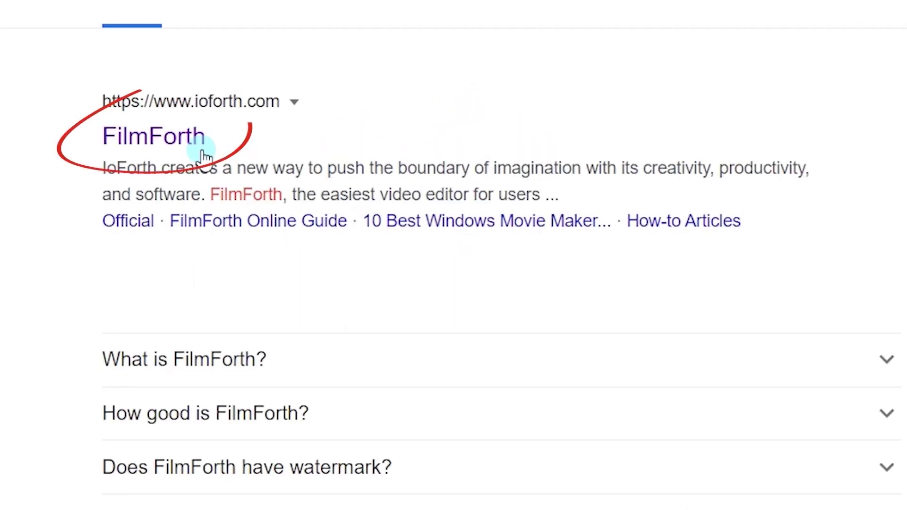
{"action": "left_click", "coordinate": [203, 151]}
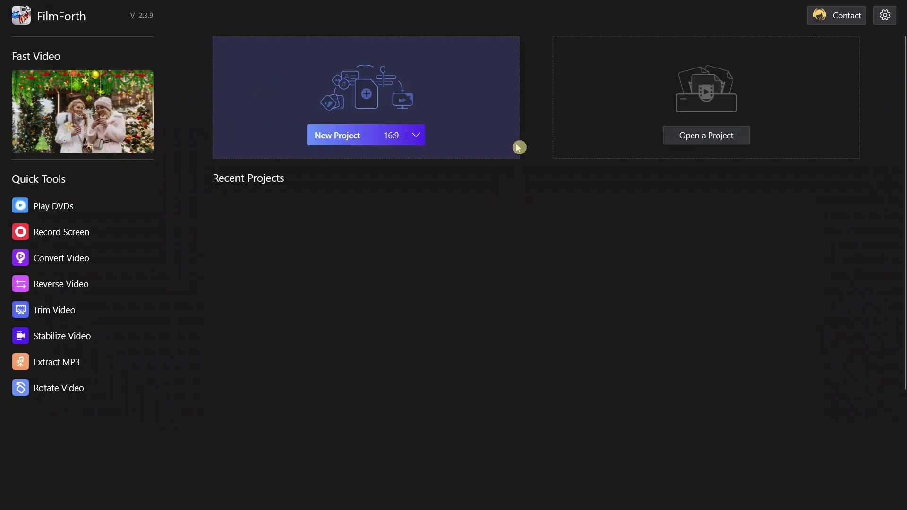
In FilmForth, apply the Opacity transition between the two timeline clips with a duration of 1.5 s
{"action": "left_click", "coordinate": [410, 281]}
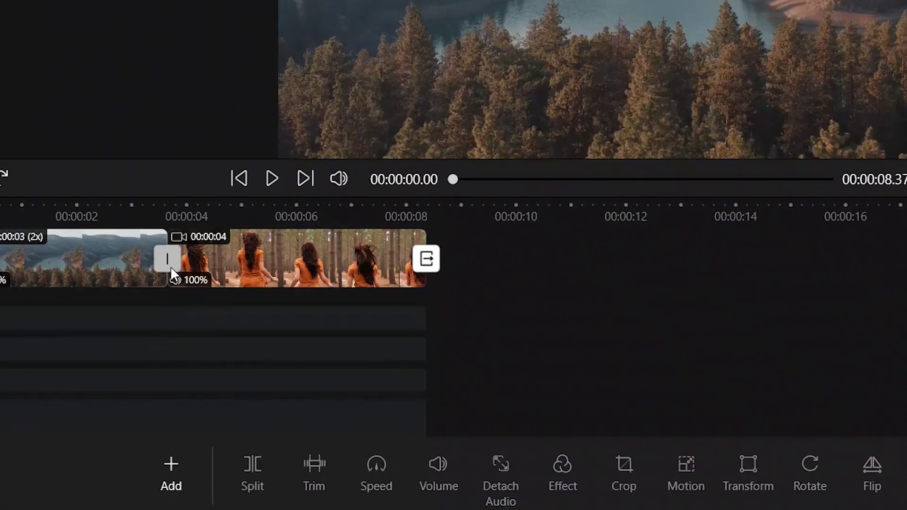
{"action": "left_click", "coordinate": [168, 259]}
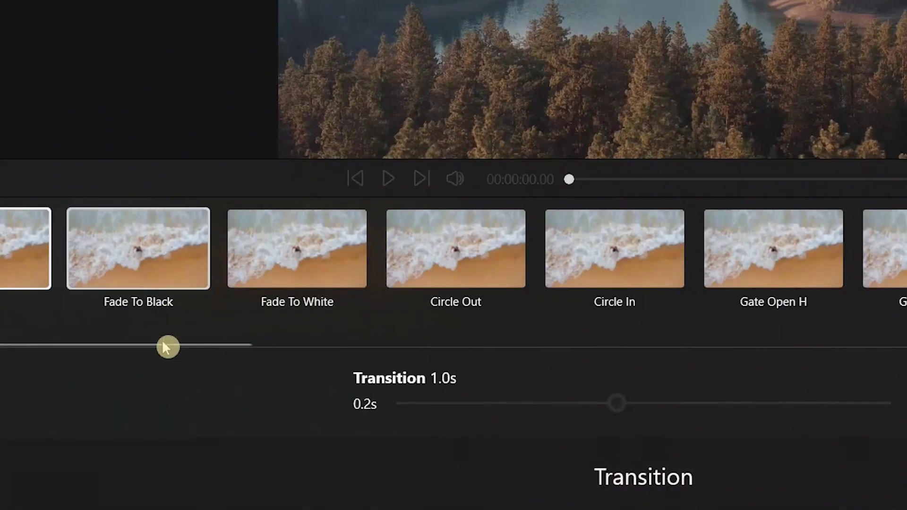
{"action": "left_click_drag", "start_coordinate": [157, 343], "coordinate": [820, 338]}
{"action": "left_click", "coordinate": [326, 268]}
{"action": "left_click_drag", "start_coordinate": [617, 402], "coordinate": [736, 413]}
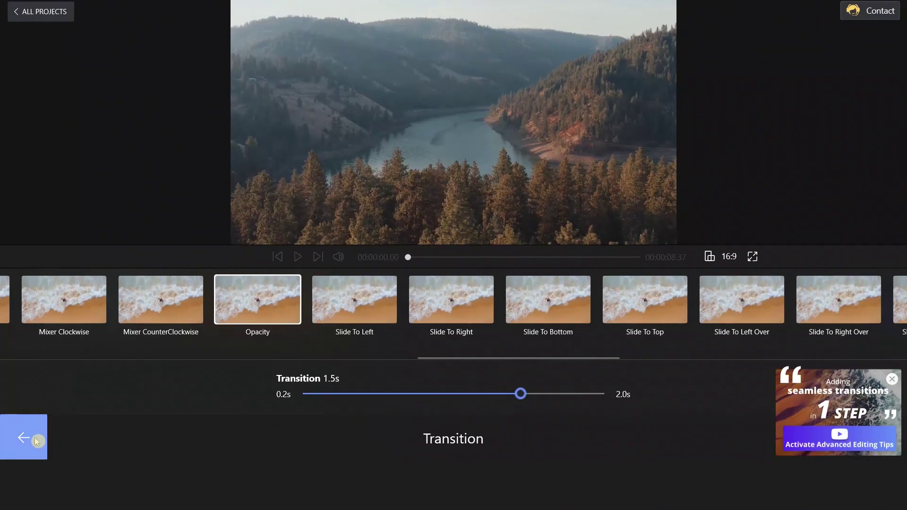
{"action": "left_click", "coordinate": [21, 438]}
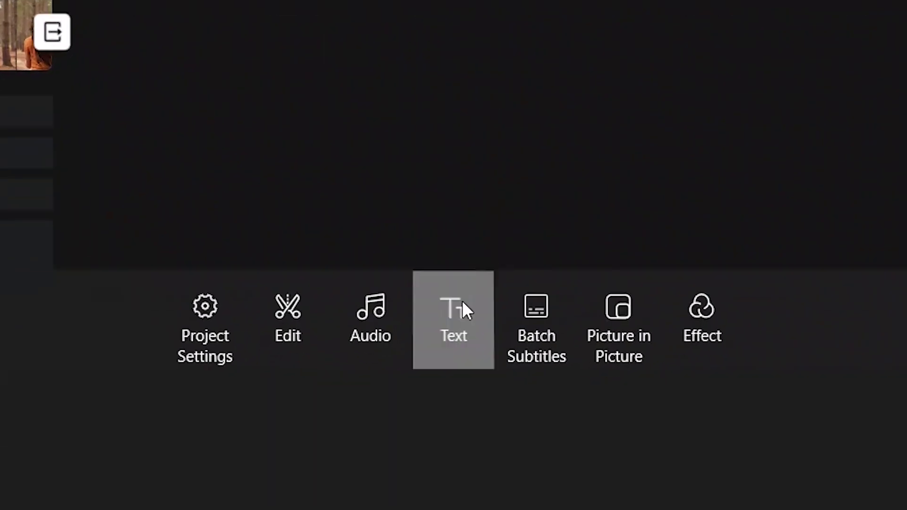
Add a text overlay reading "Forest" to the video and set its font to Segoe Print
{"action": "left_click", "coordinate": [457, 432]}
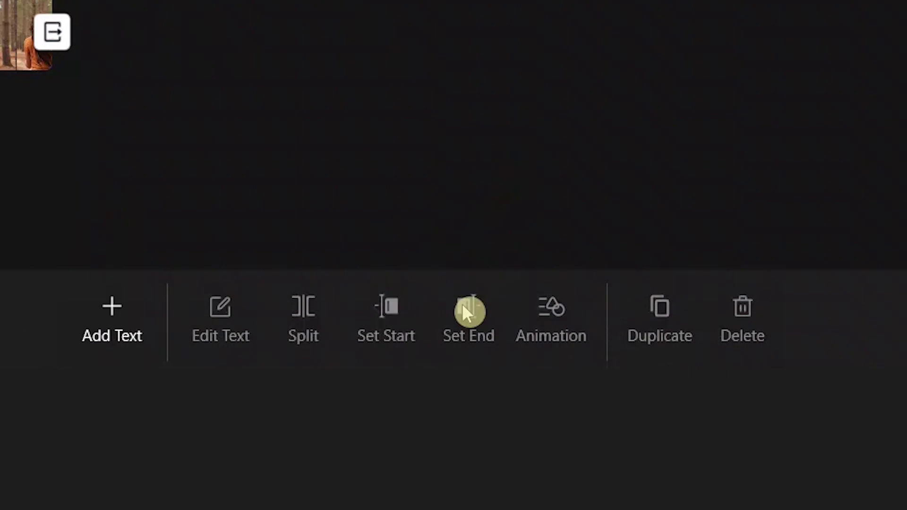
{"action": "left_click", "coordinate": [122, 326]}
{"action": "left_click", "coordinate": [237, 331]}
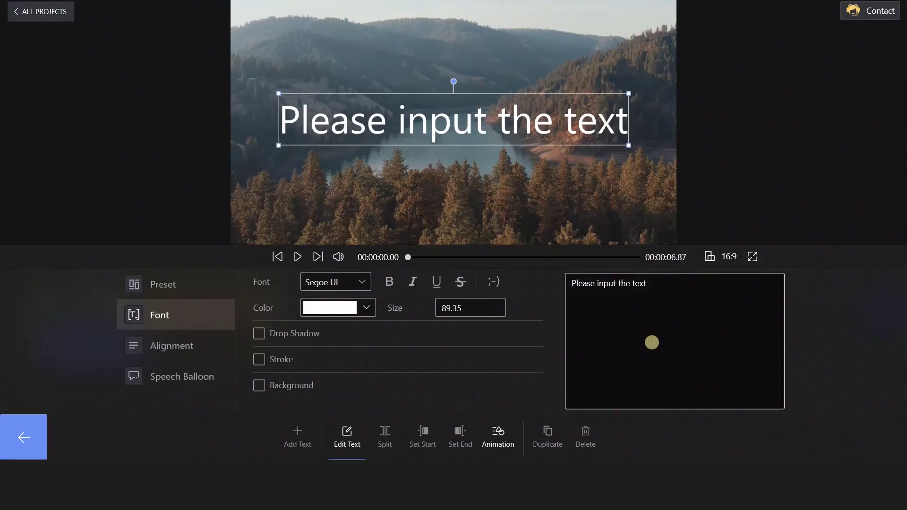
{"action": "left_click_drag", "start_coordinate": [651, 342], "coordinate": [601, 295]}
{"action": "type", "text": "Forest"}
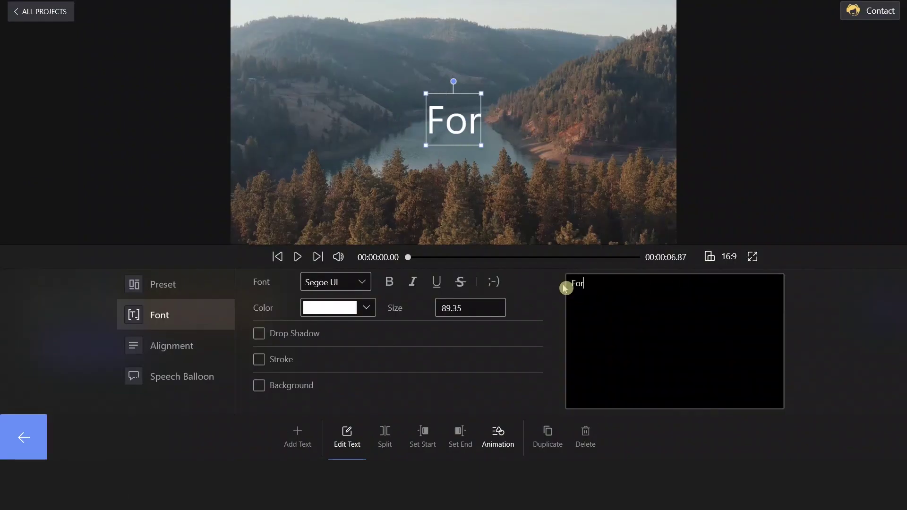
{"action": "left_click", "coordinate": [367, 286]}
{"action": "left_click", "coordinate": [352, 248]}
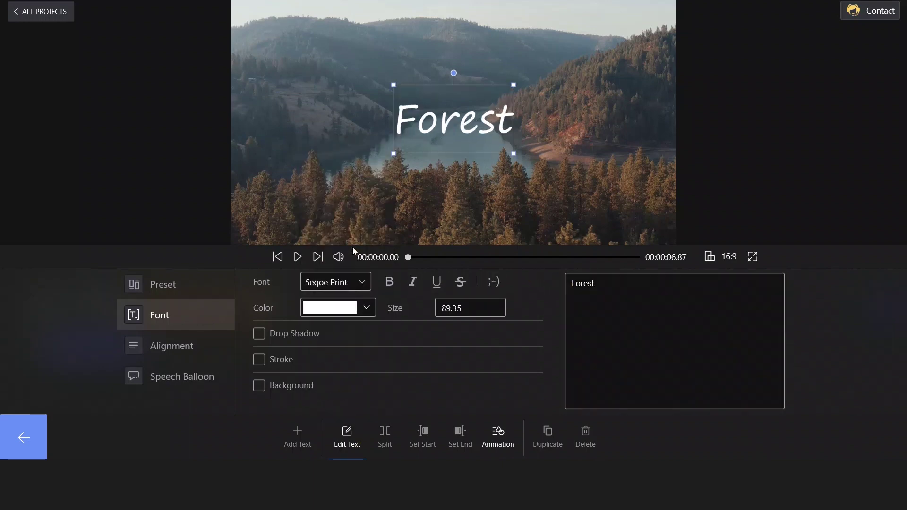
Give the "Forest" text a Fade In entrance animation and a Fade Out exit animation
{"action": "left_click", "coordinate": [28, 434]}
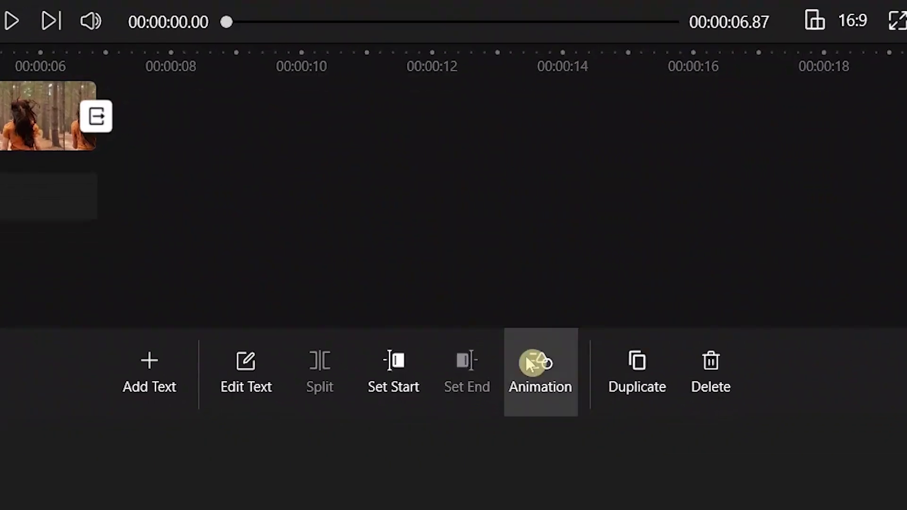
{"action": "left_click", "coordinate": [529, 364]}
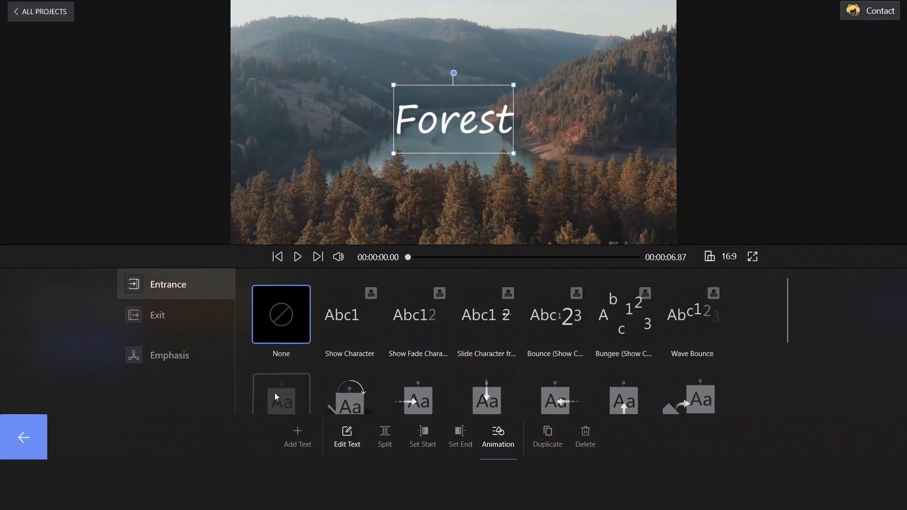
{"action": "left_click", "coordinate": [118, 307]}
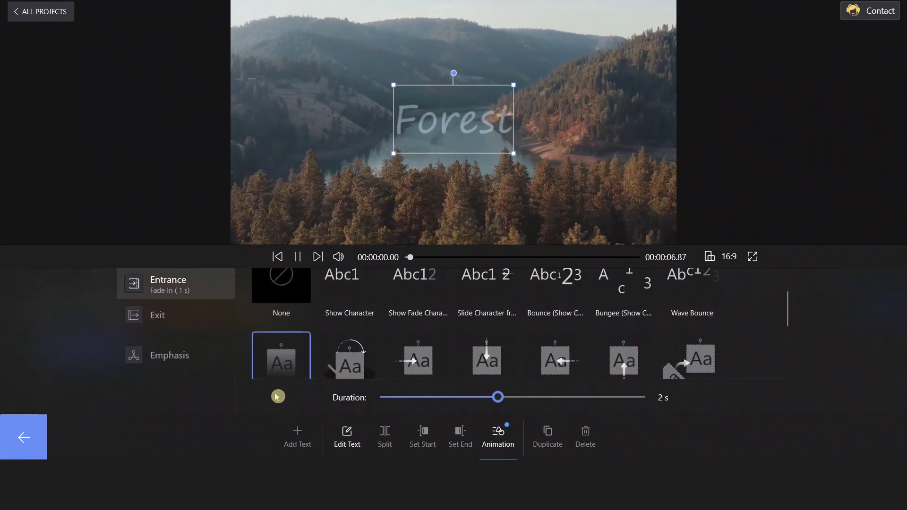
{"action": "left_click", "coordinate": [201, 321]}
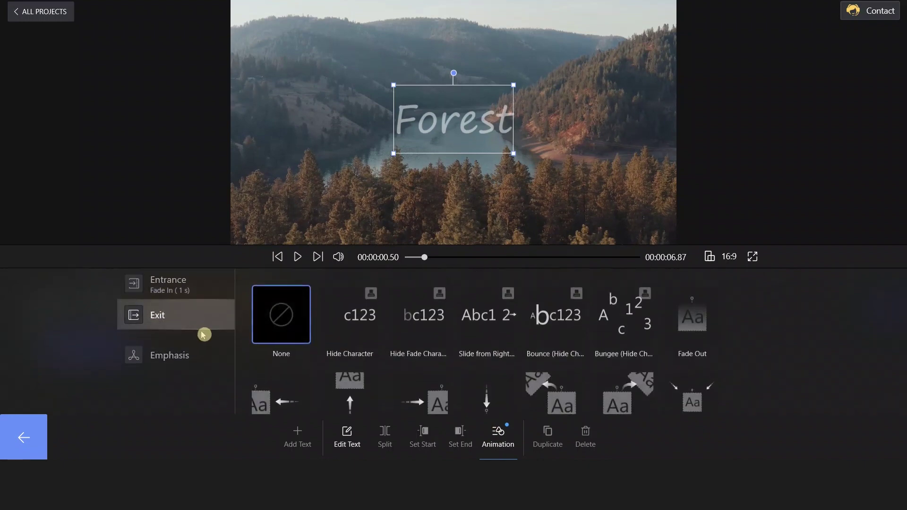
{"action": "left_click", "coordinate": [704, 333]}
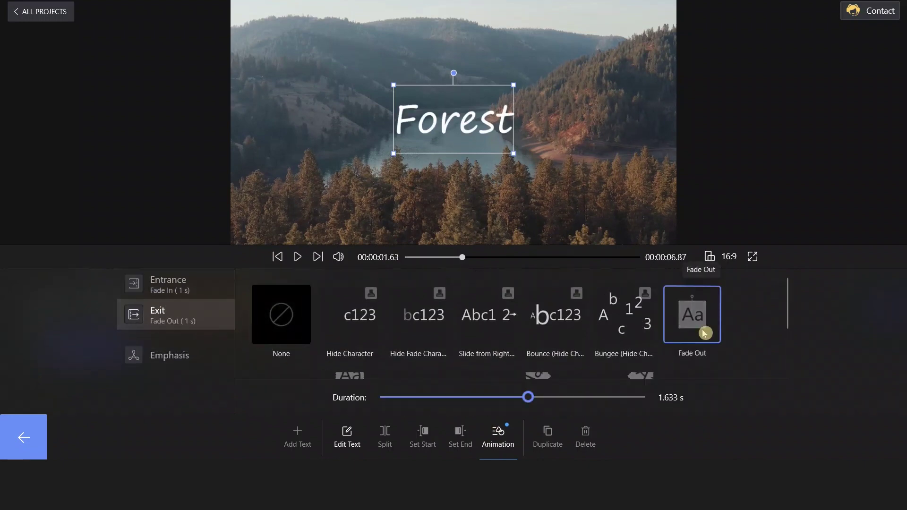
{"action": "left_click", "coordinate": [18, 437]}
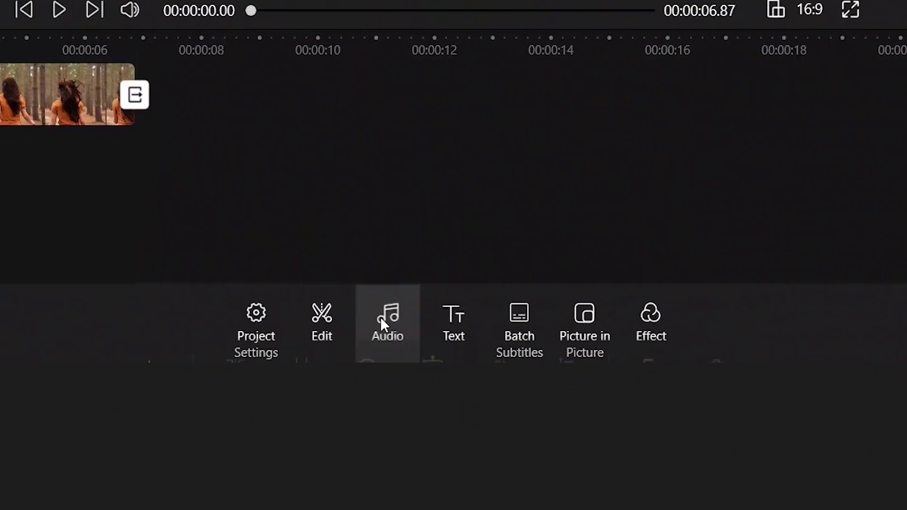
Add the built-in background music track "Winter Magic" to the project's audio
{"action": "left_click", "coordinate": [415, 433]}
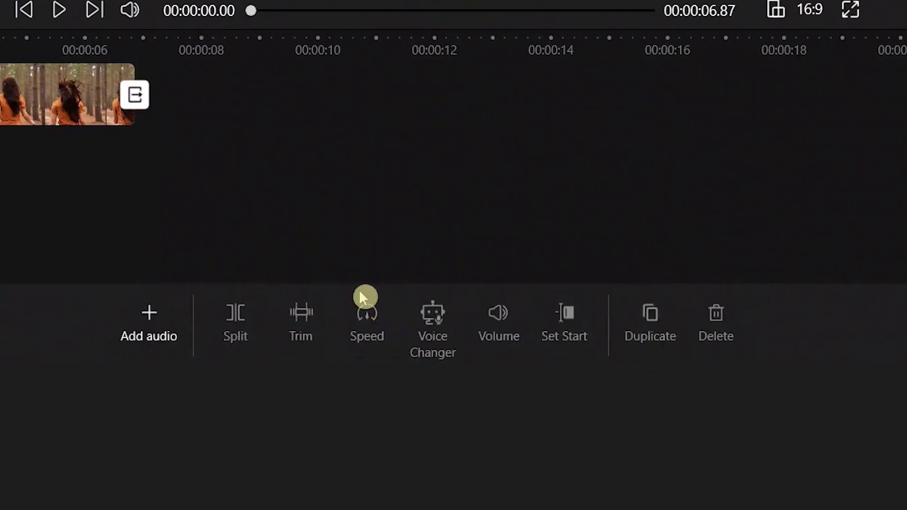
{"action": "left_click", "coordinate": [152, 312]}
{"action": "left_click", "coordinate": [168, 214]}
{"action": "scroll", "coordinate": [250, 349], "scroll_direction": "down", "scroll_amount": 3}
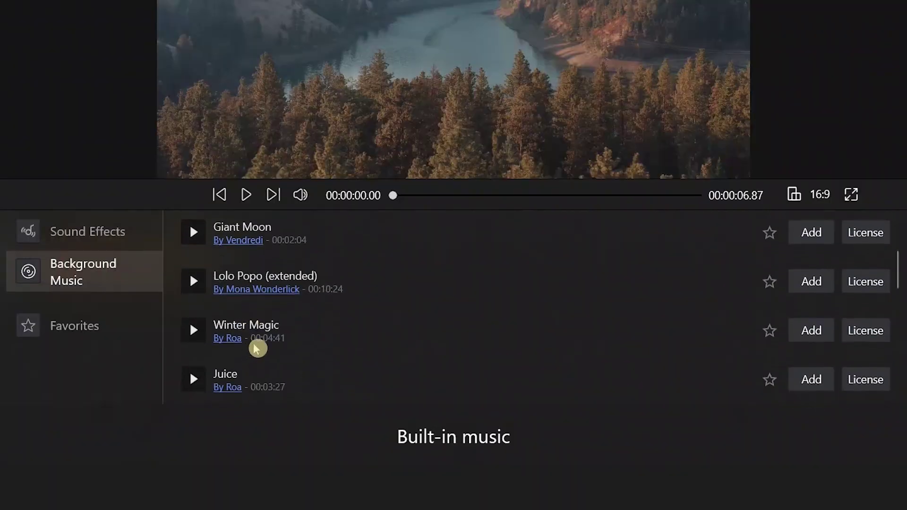
{"action": "left_click", "coordinate": [806, 331]}
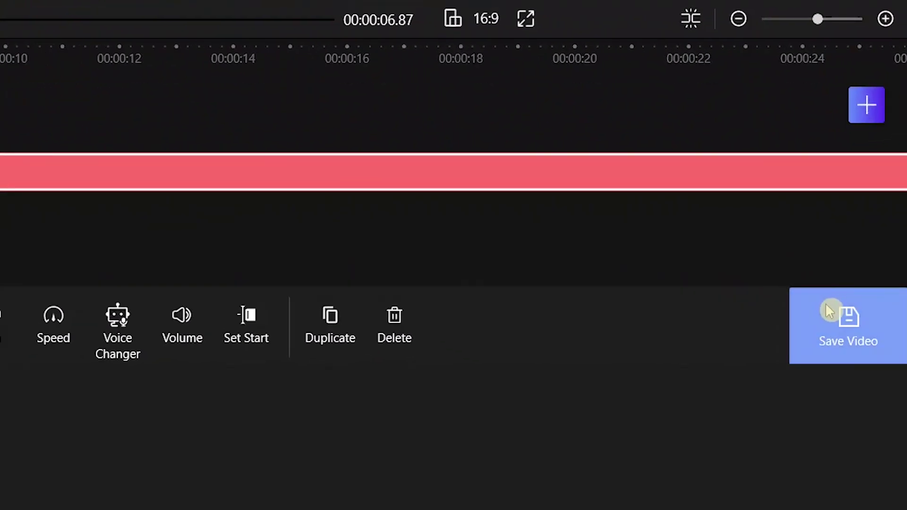
Export the finished video at 1080P (1920x1080), 15 Mbps standard quality and 30 fps, without a watermark
{"action": "left_click", "coordinate": [830, 311]}
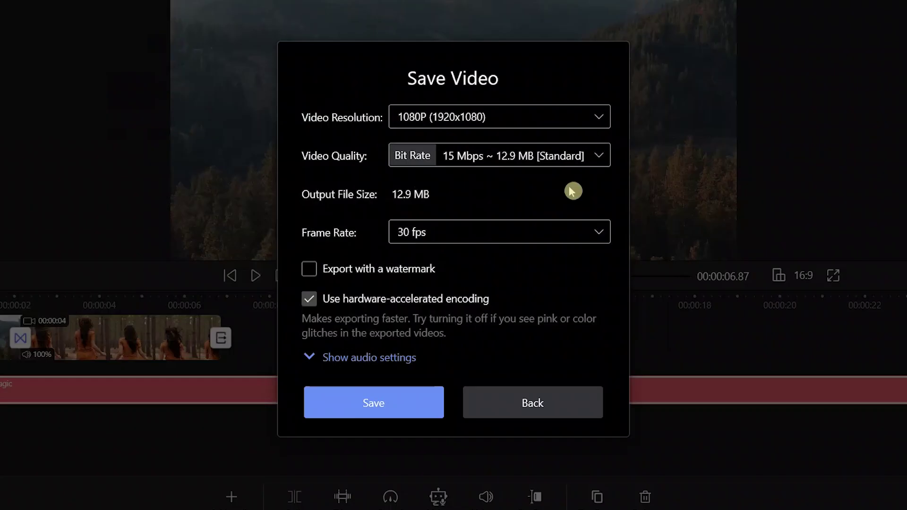
{"action": "left_click", "coordinate": [390, 398]}
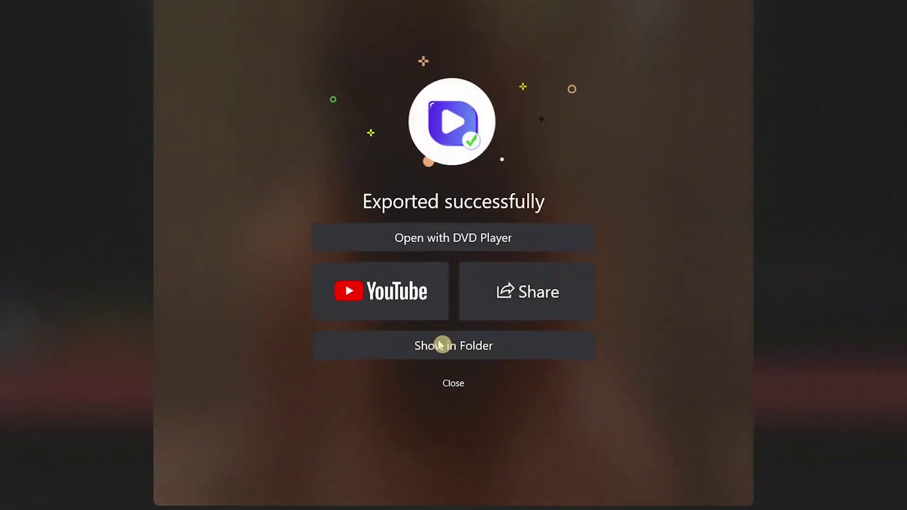